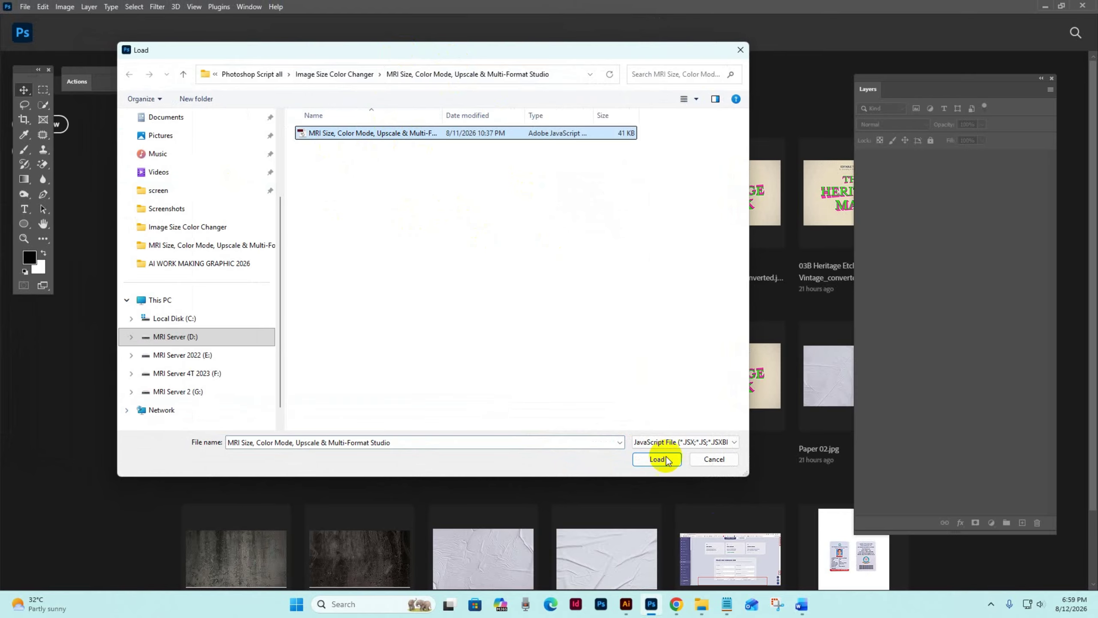
Load the MRI Size, Color Mode, Upscale & Multi-Format Studio script and select the Test image folder inside Image Size Color Changer as the image folder.
left_click(661, 459)
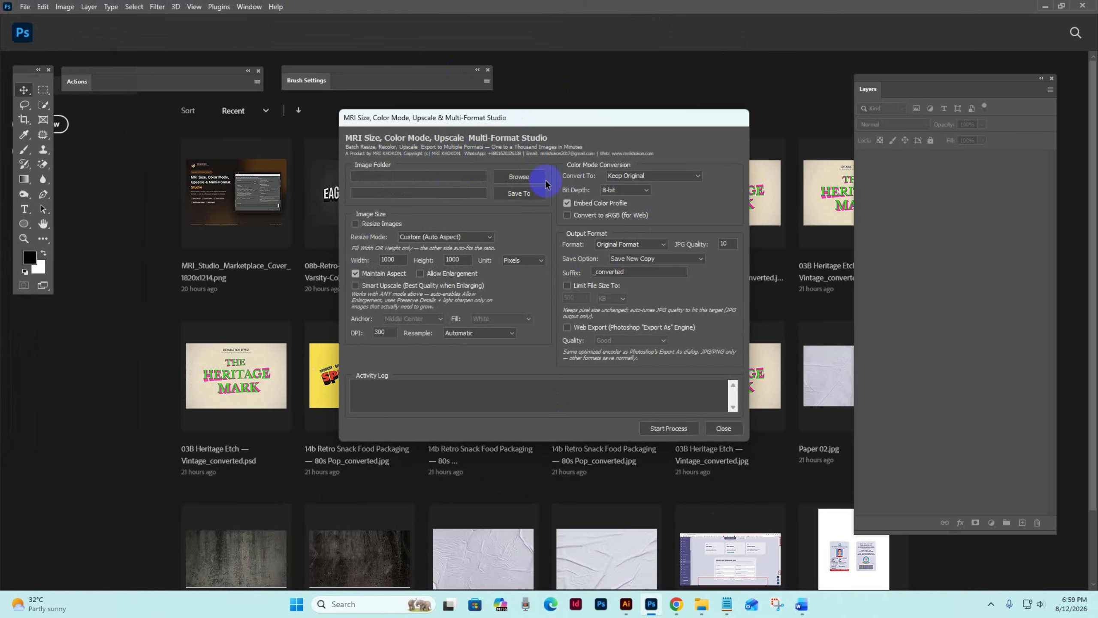
left_click(519, 176)
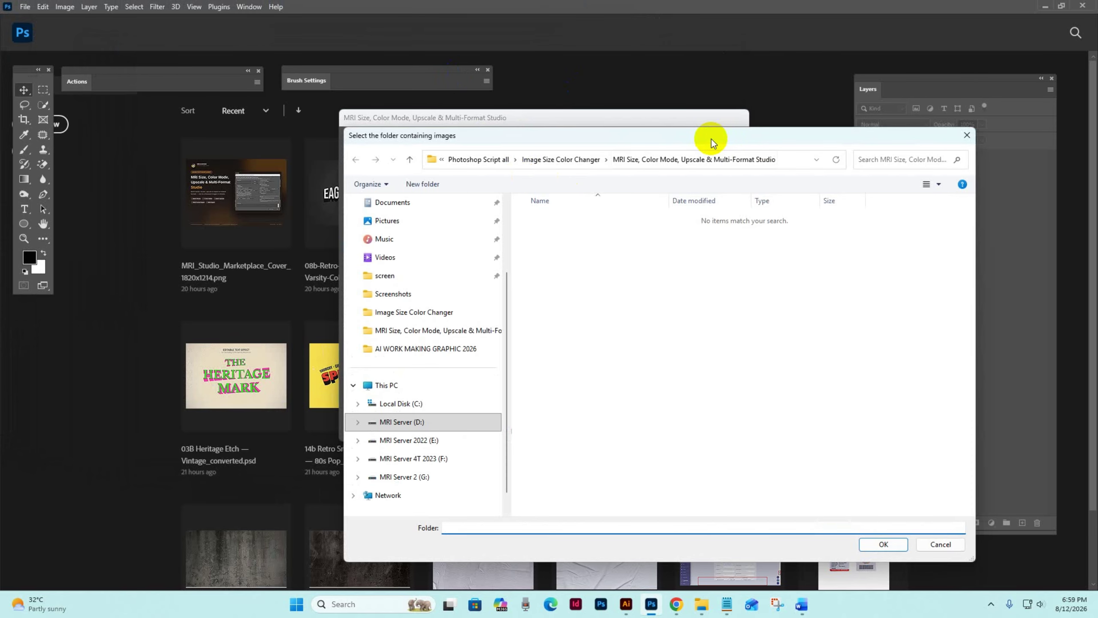
left_click_drag(711, 140, 728, 185)
left_click_drag(825, 183, 724, 122)
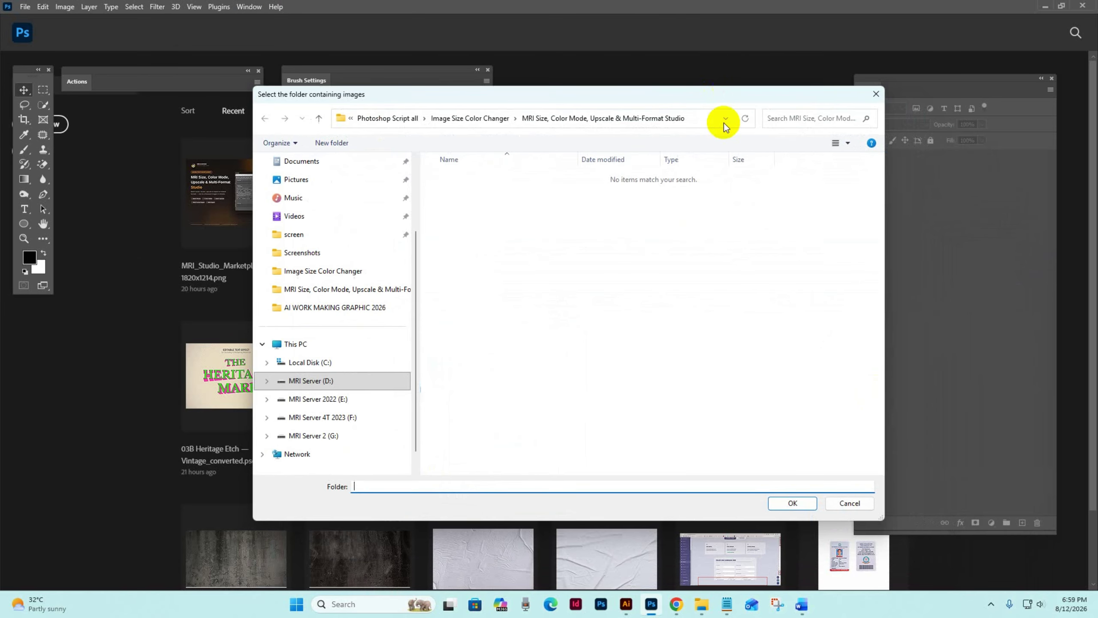
left_click(319, 118)
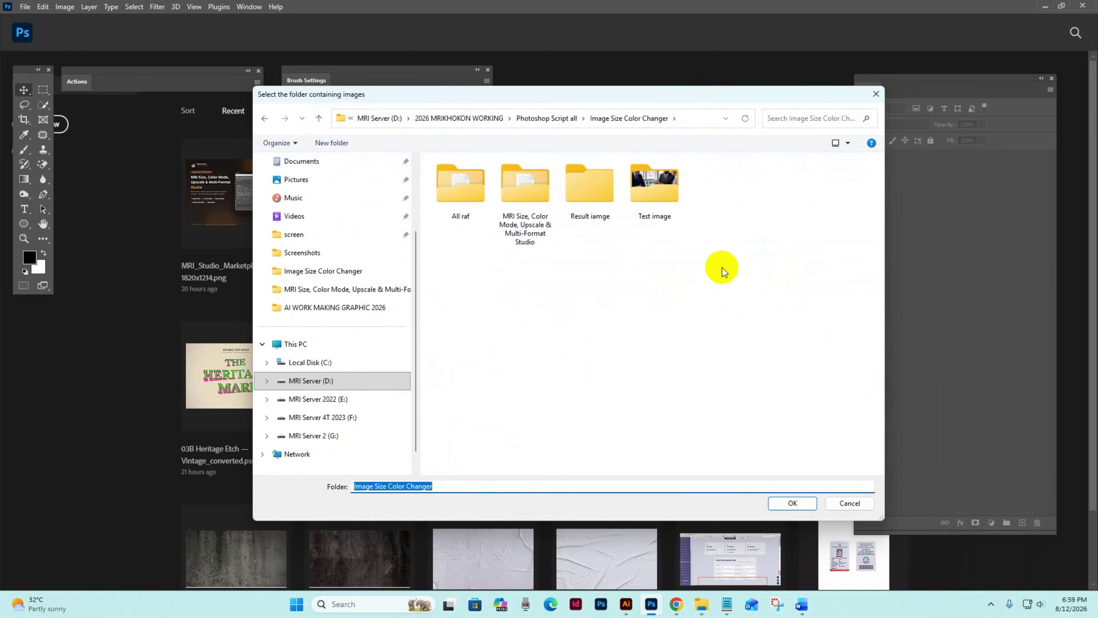
left_click_drag(688, 87, 589, 212)
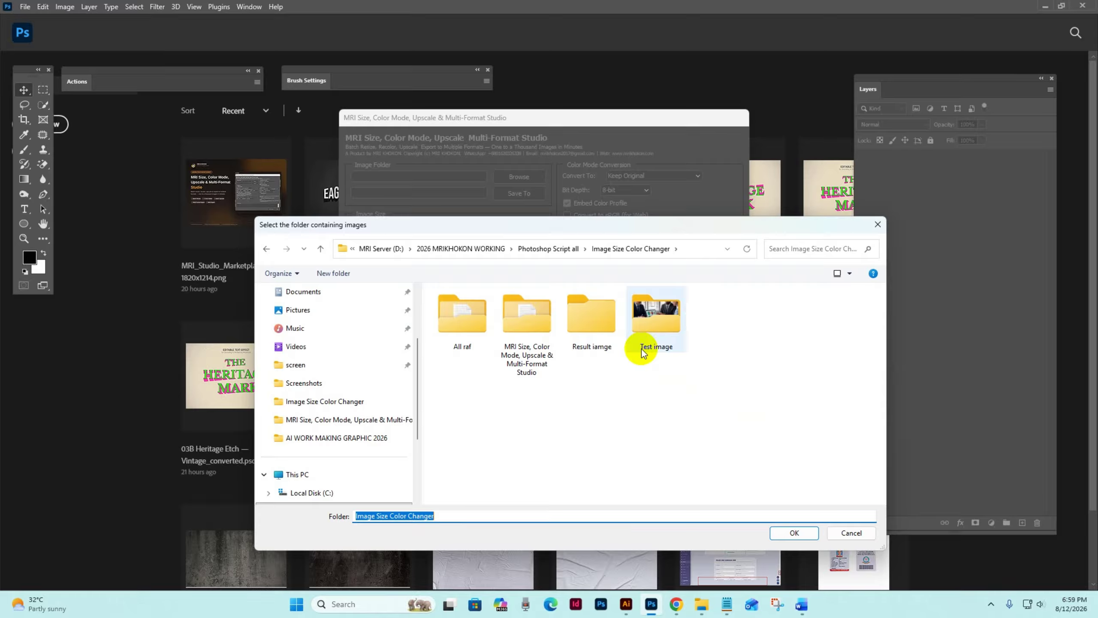
mouse_move(642, 350)
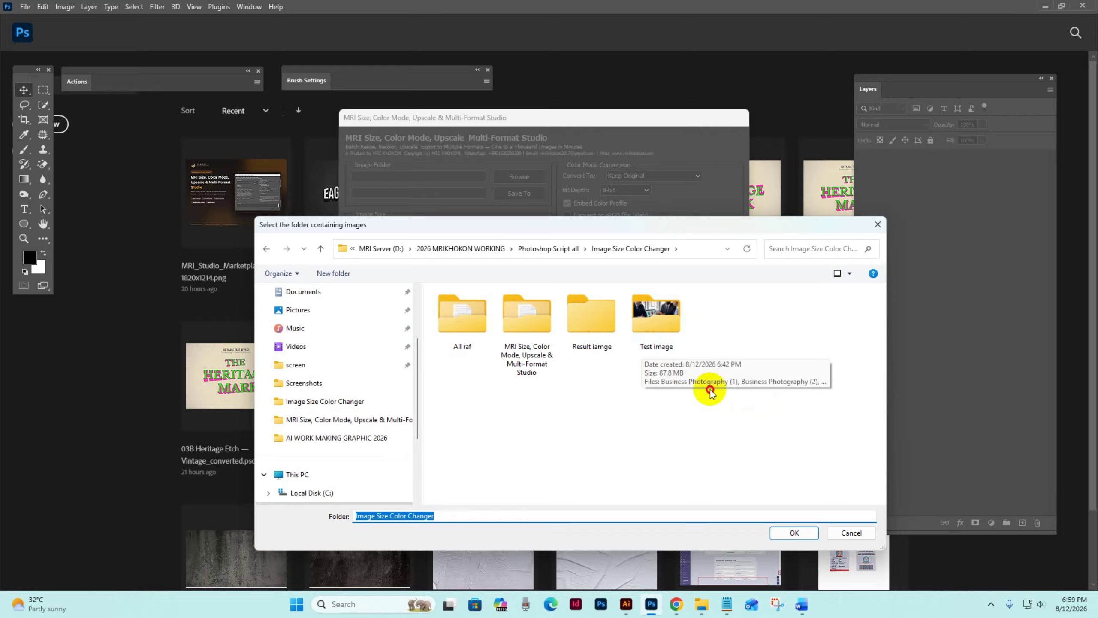
left_click(660, 322)
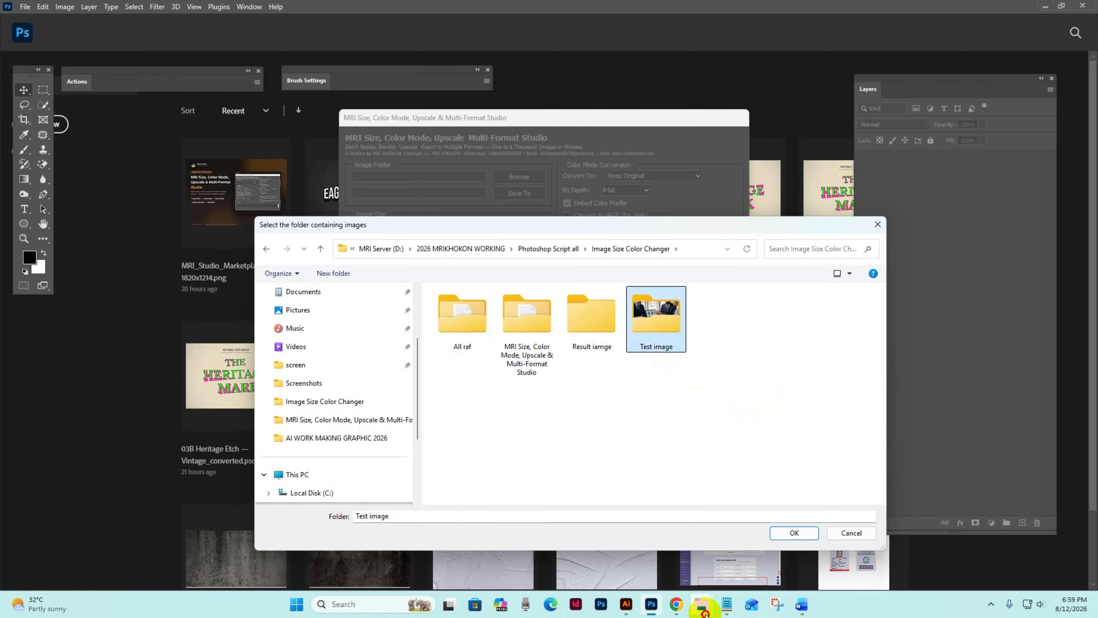
Switch to File Explorer and examine the photos in the Test image folder.
left_click(701, 567)
key("alt+Up")
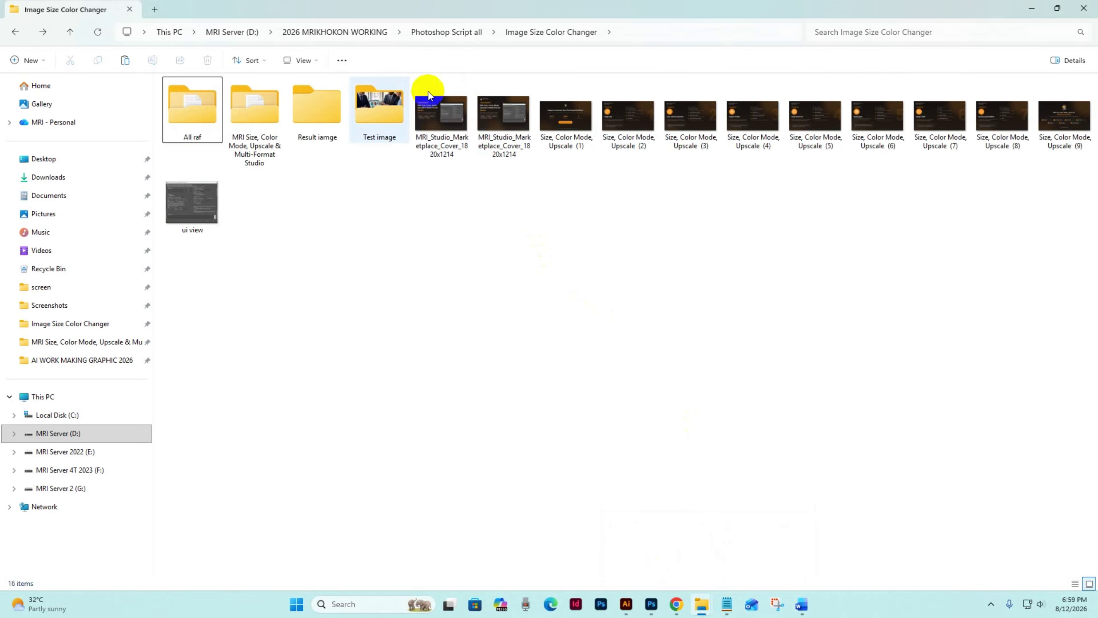
double_click(376, 99)
left_click(203, 124)
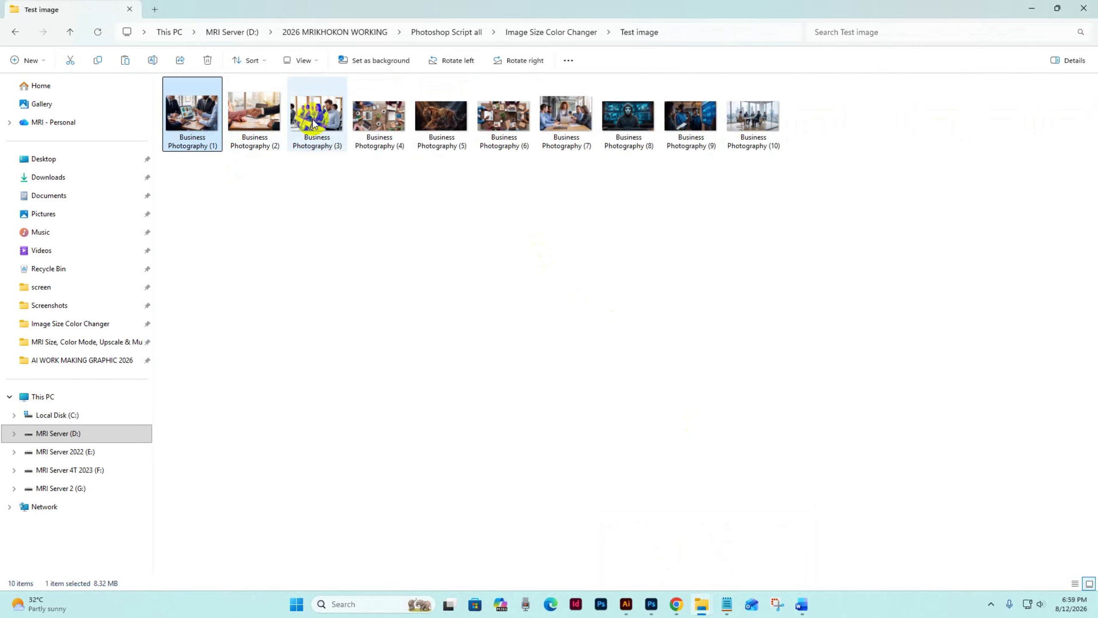
left_click(587, 260)
left_click(1085, 7)
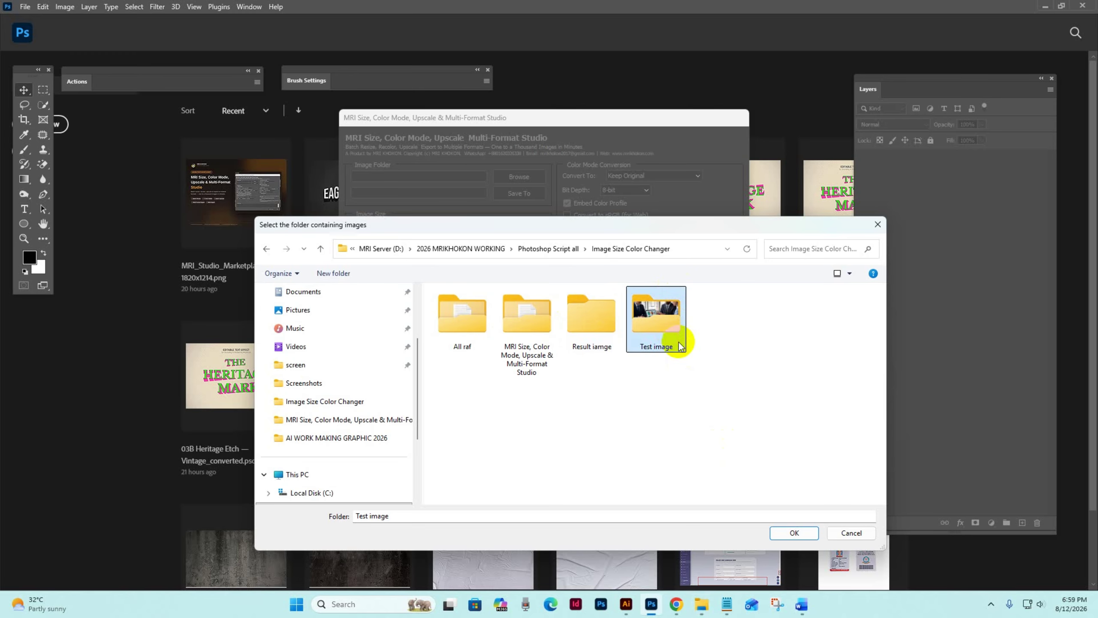
Confirm Test image as the source folder and set the Result iamge folder as the save destination.
left_click(800, 534)
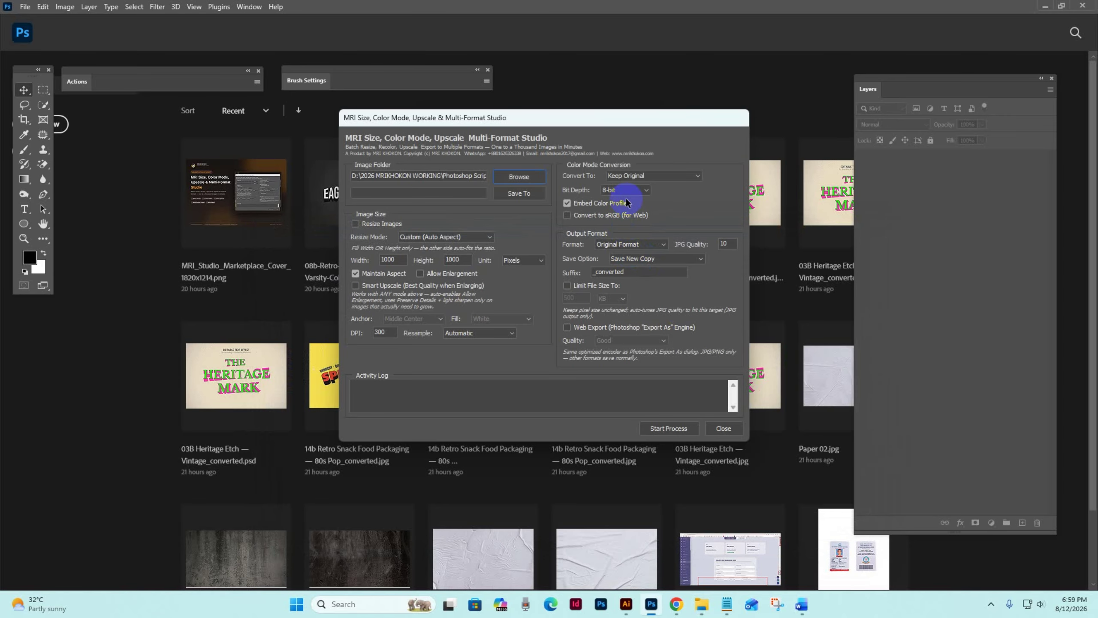
left_click(634, 176)
left_click(628, 136)
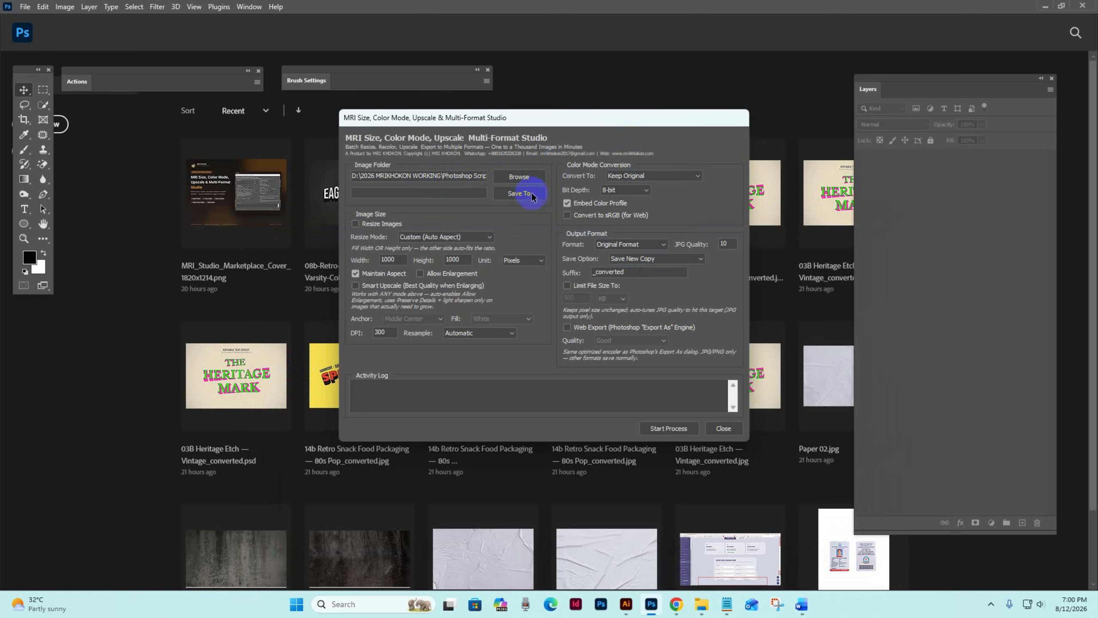
left_click(527, 195)
left_click(321, 249)
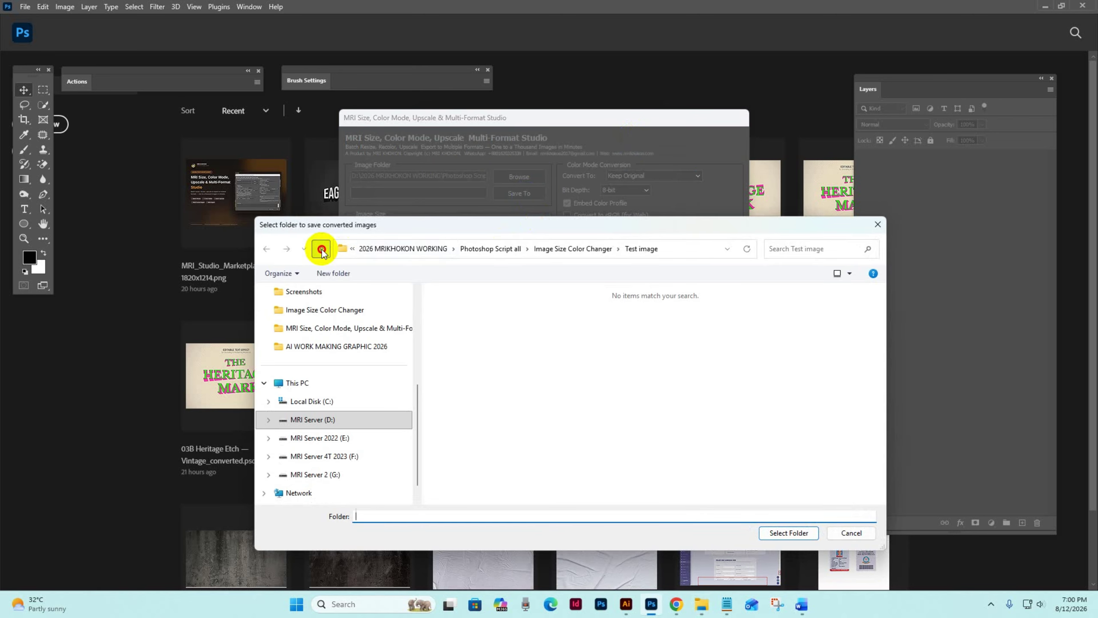
left_click(599, 333)
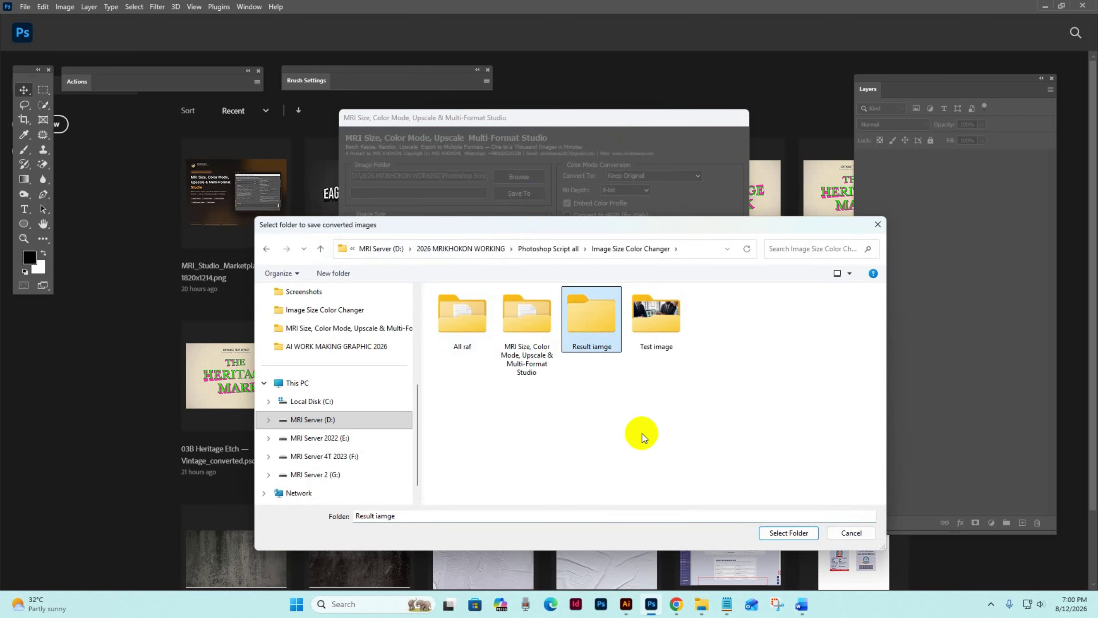
left_click(778, 532)
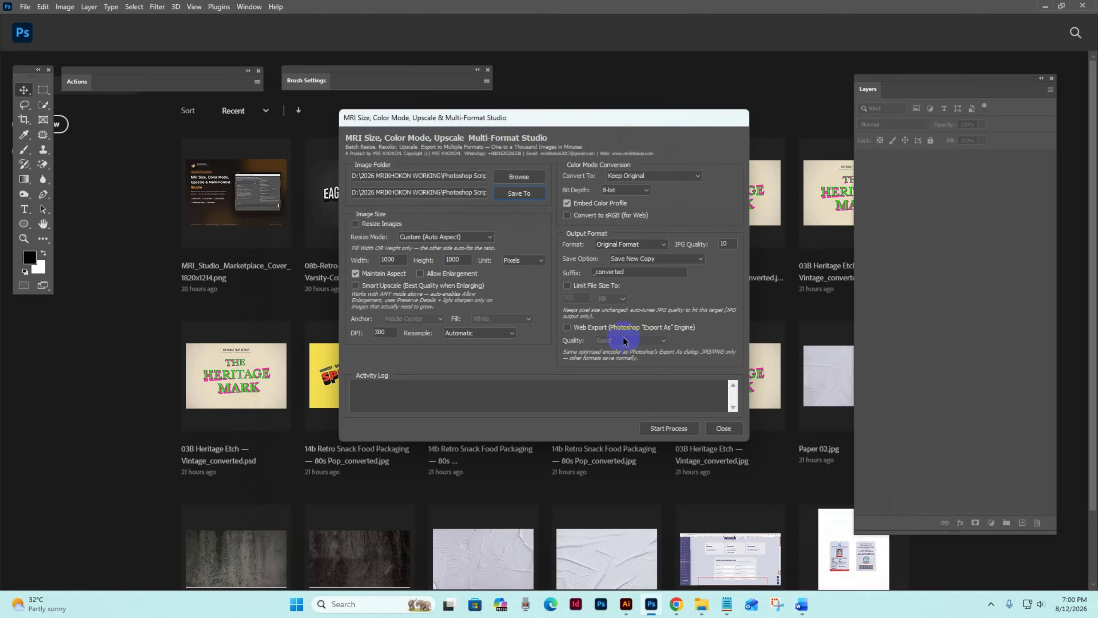
Set the color mode conversion for the batch to CMYK.
left_click(659, 177)
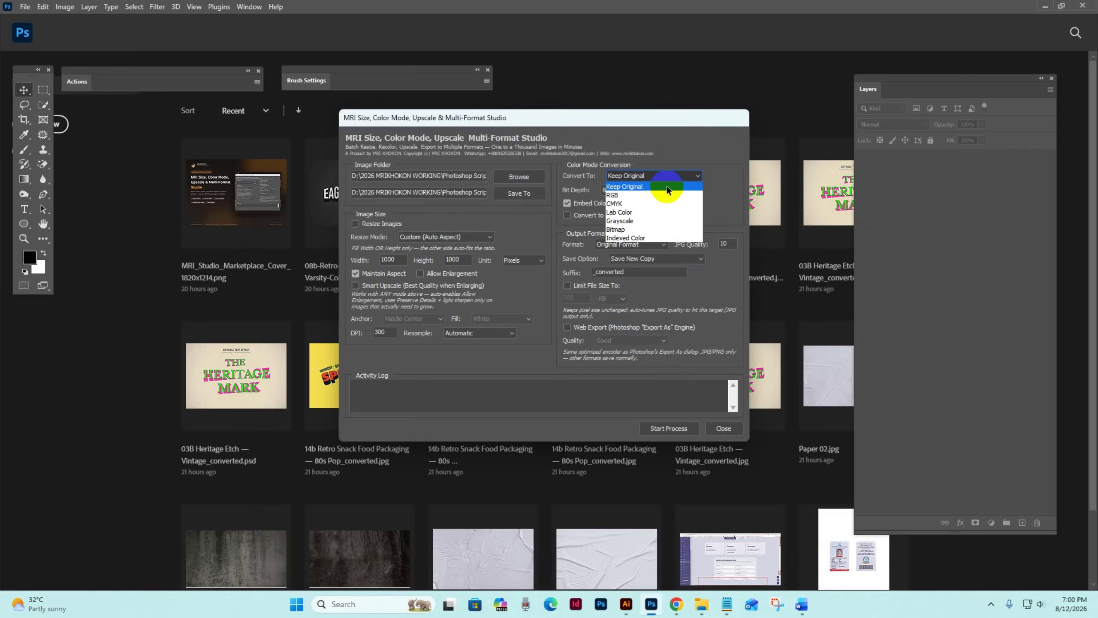
left_click(664, 142)
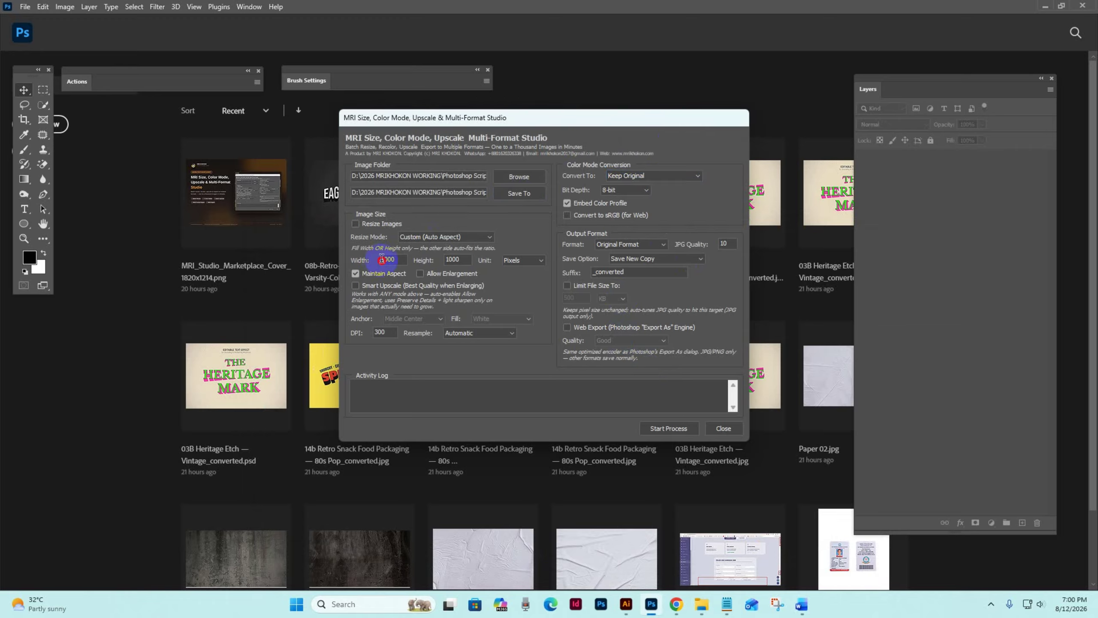
left_click(671, 175)
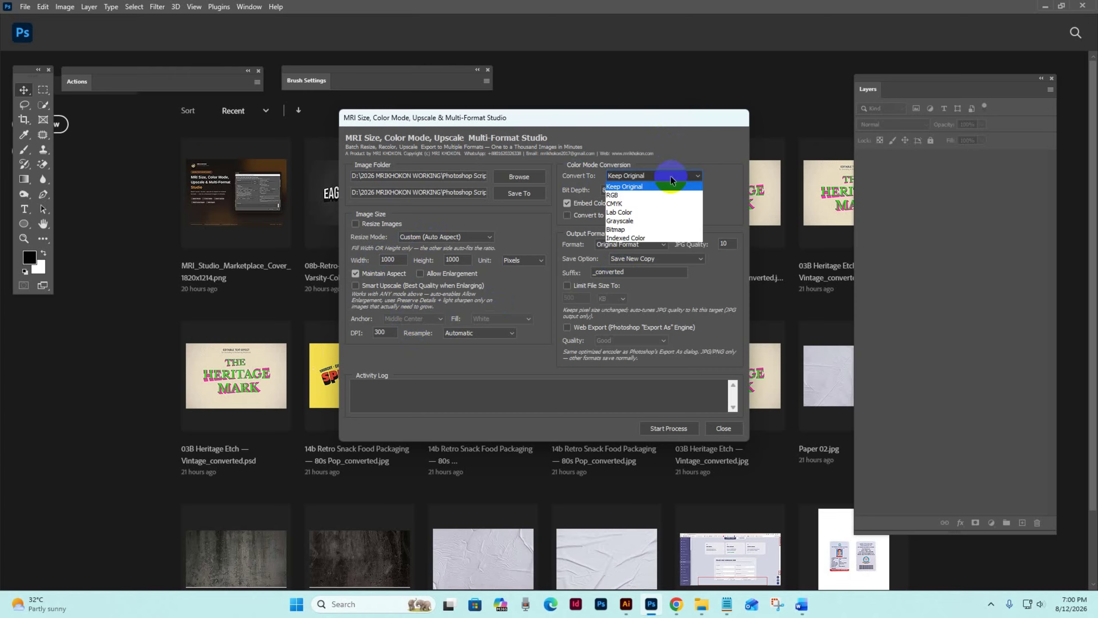
left_click(623, 205)
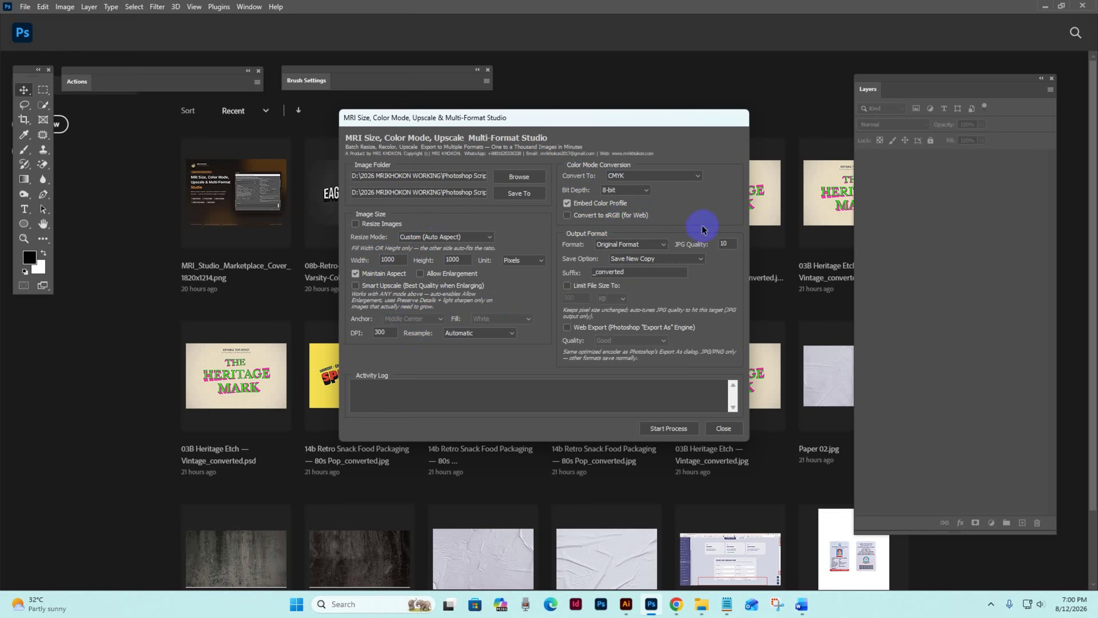
Set the output format to JPG with a JPG quality of 12, with sRGB conversion switched off.
left_click(690, 218)
left_click(640, 245)
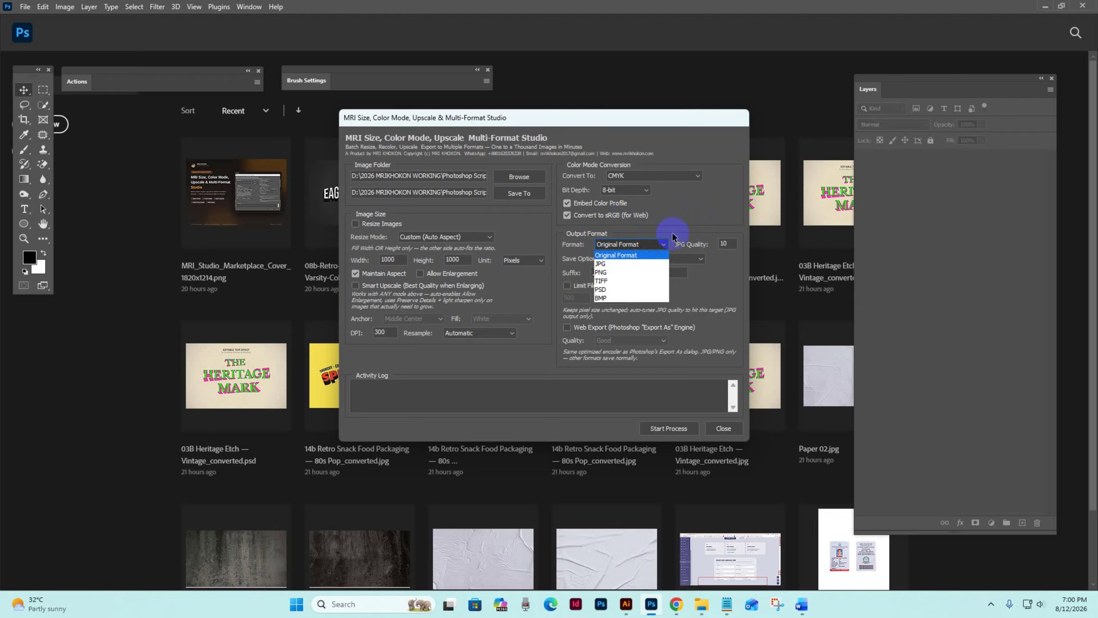
left_click(618, 264)
left_click(616, 244)
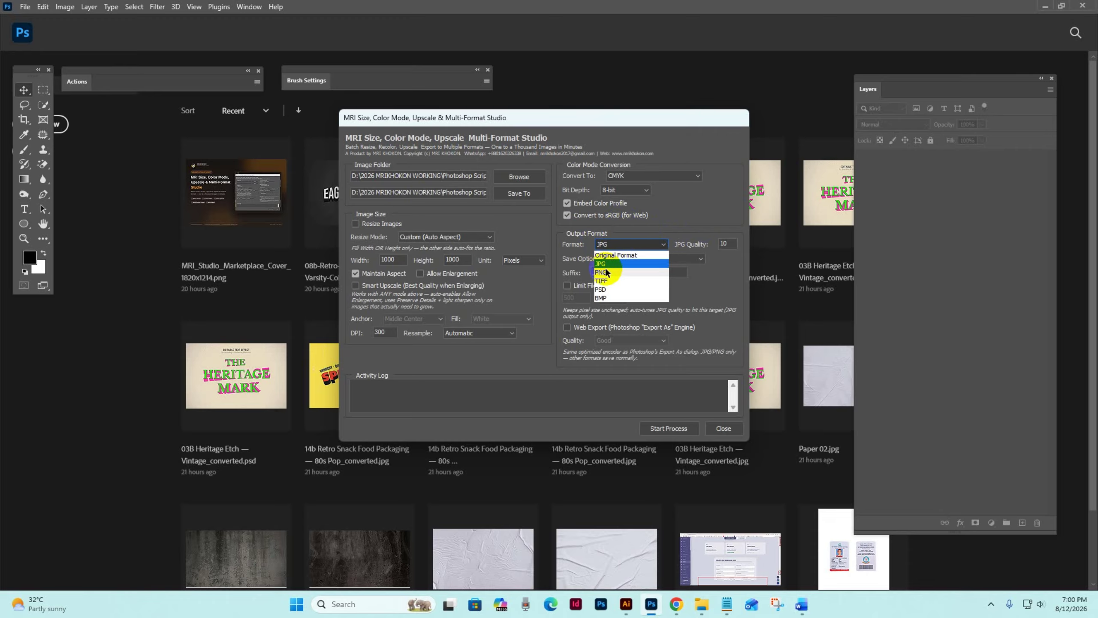
left_click(603, 265)
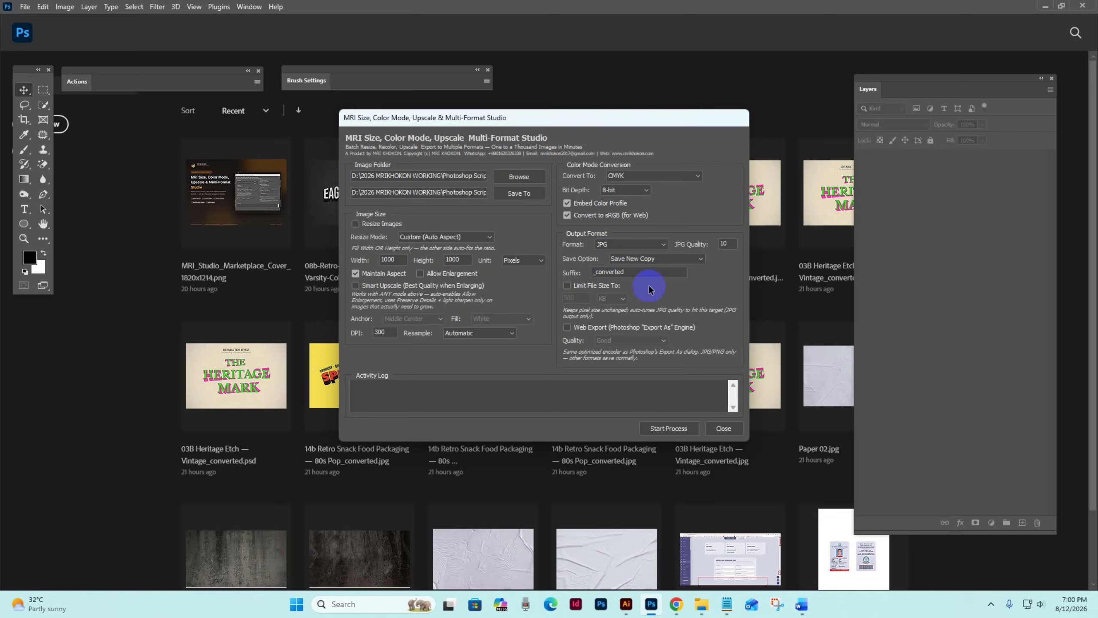
double_click(730, 244)
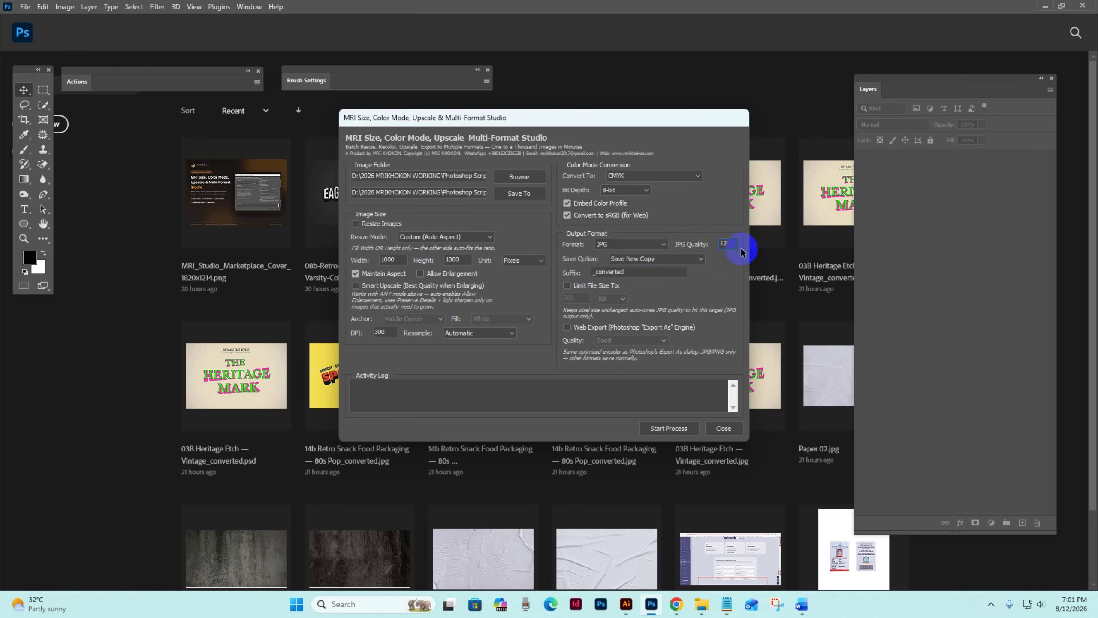
left_click(697, 215)
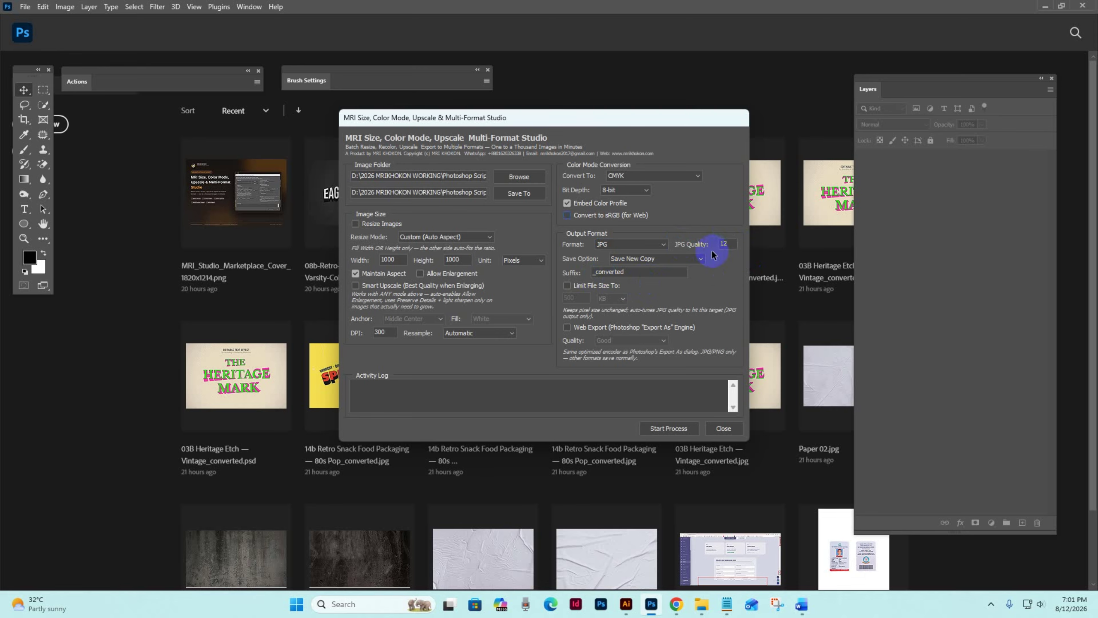
Enable Web Export with the Photoshop "Export As" engine and set its quality to Great.
left_click(589, 329)
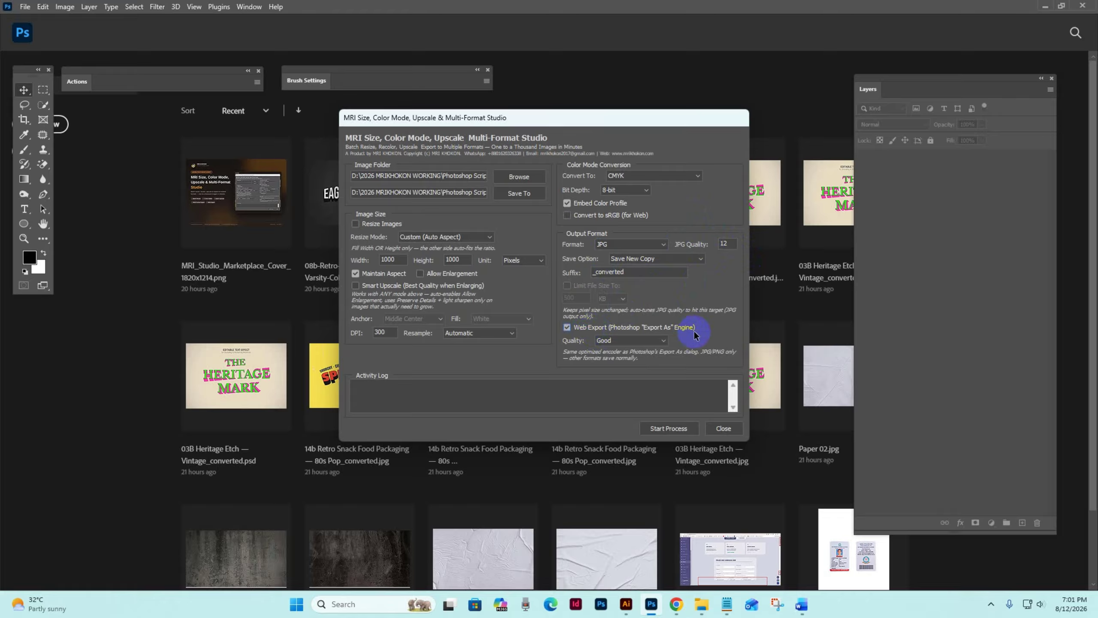
left_click(642, 341)
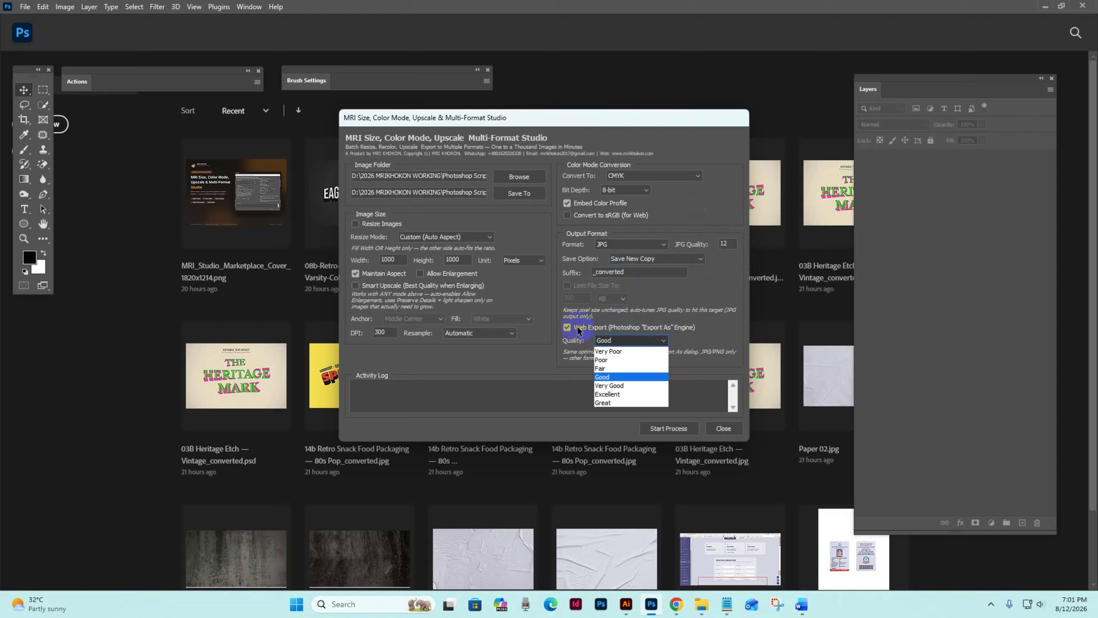
left_click(605, 403)
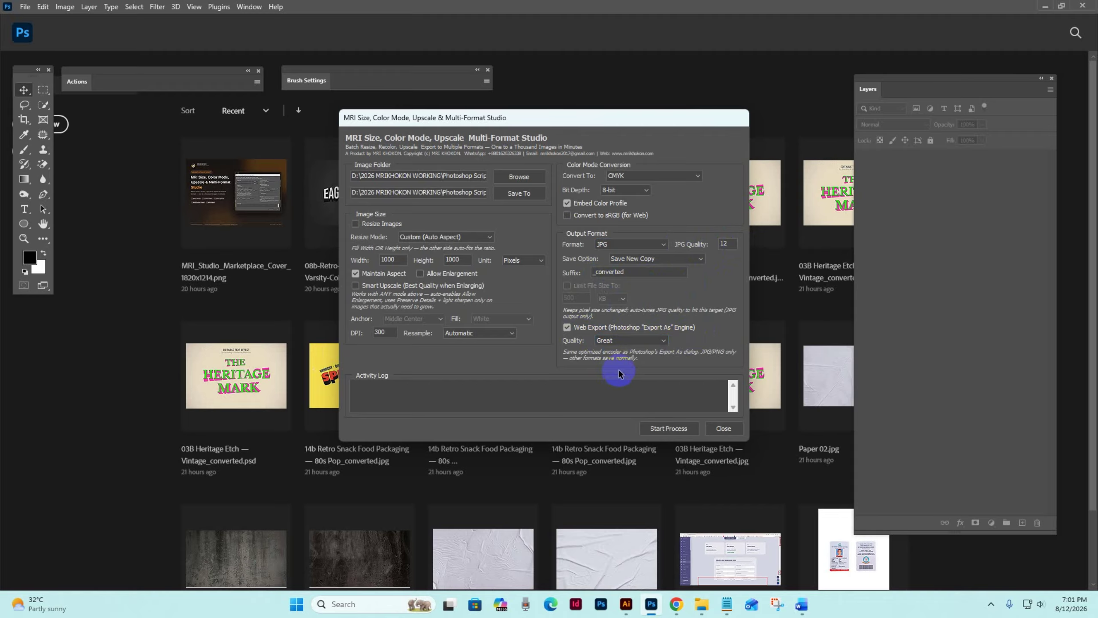
left_click(624, 341)
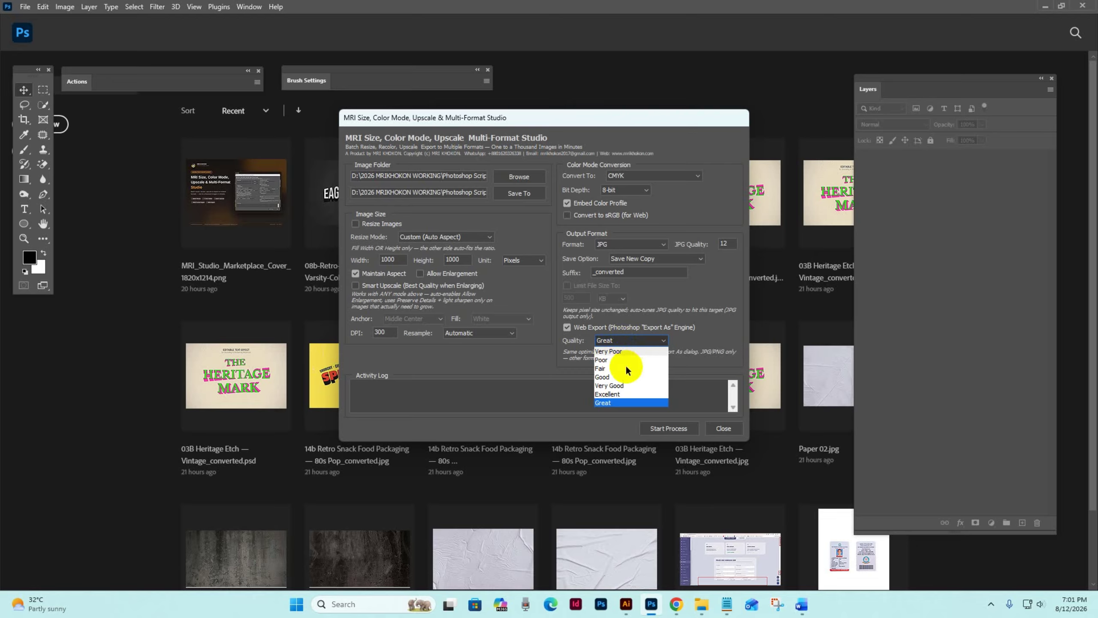
left_click(610, 404)
left_click(614, 342)
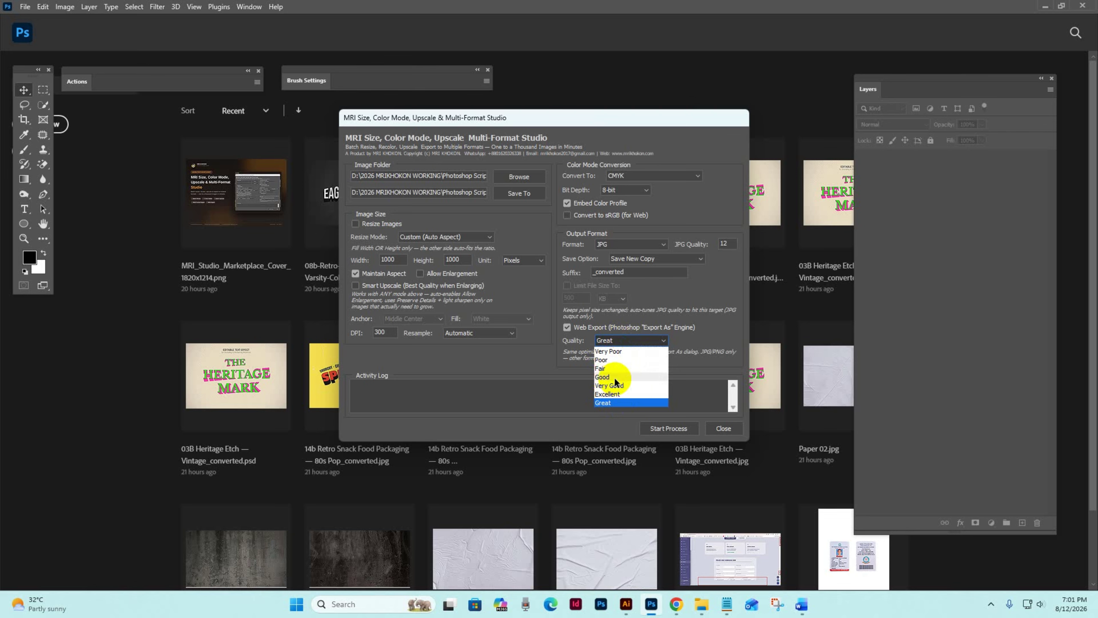
left_click(564, 356)
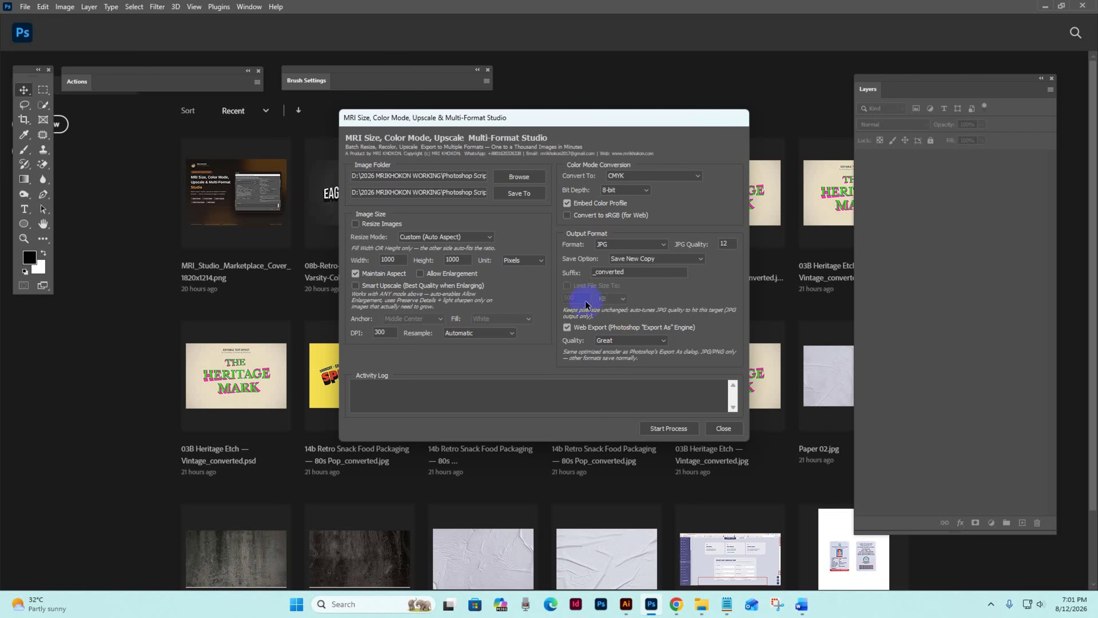
Try limiting the output file size in place of Web Export, and switch back to Web Export.
left_click(567, 328)
left_click(567, 286)
left_click(607, 298)
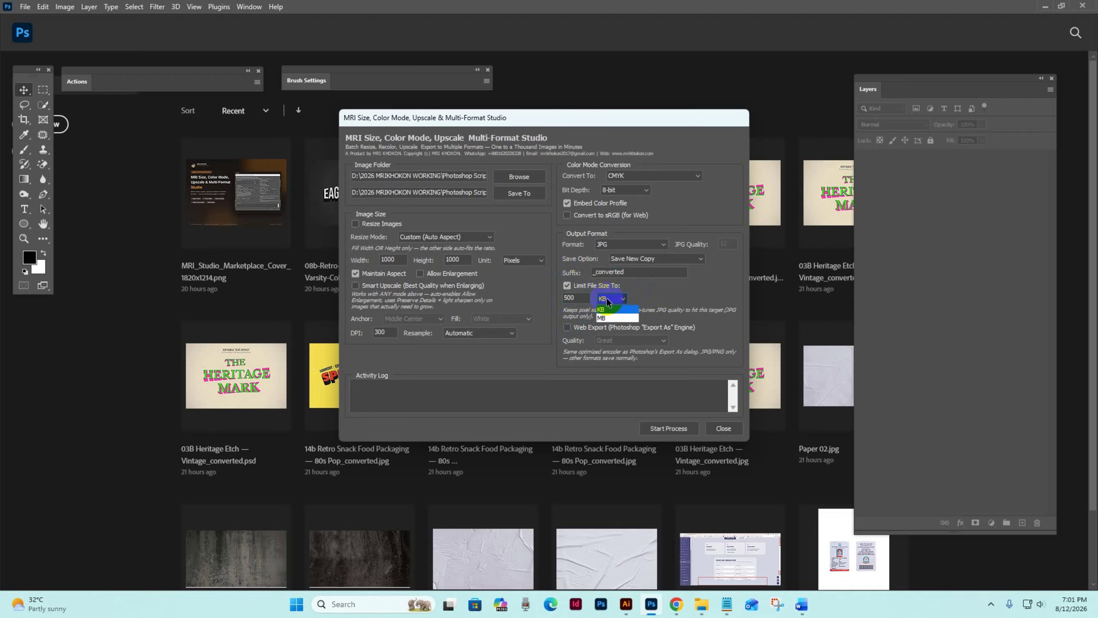
double_click(579, 298)
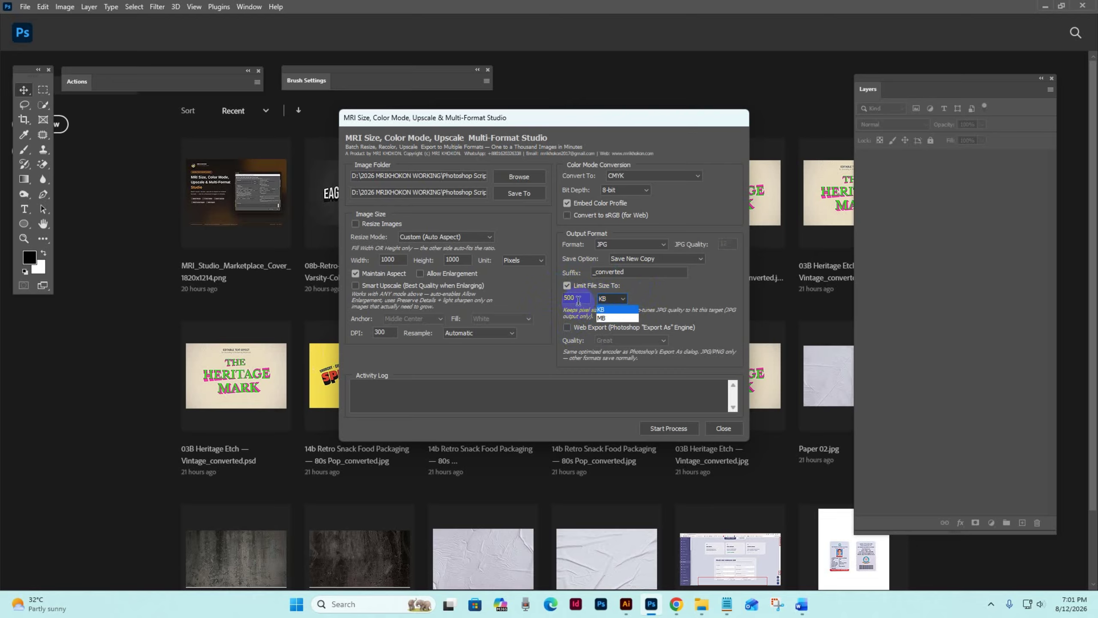
left_click_drag(582, 298, 561, 297)
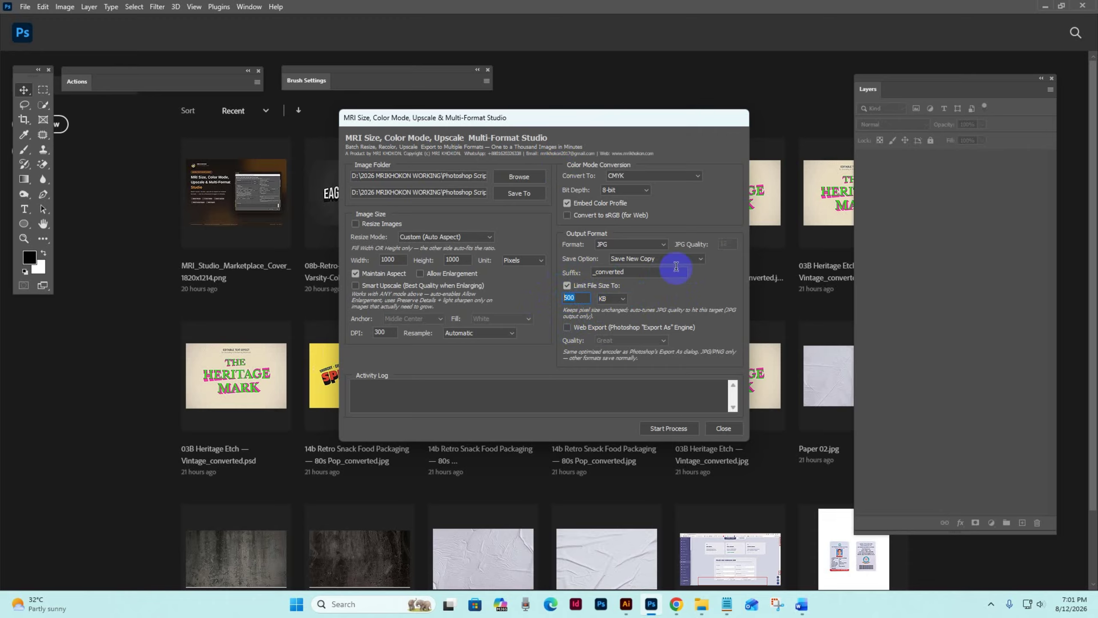
left_click(566, 286)
left_click(567, 326)
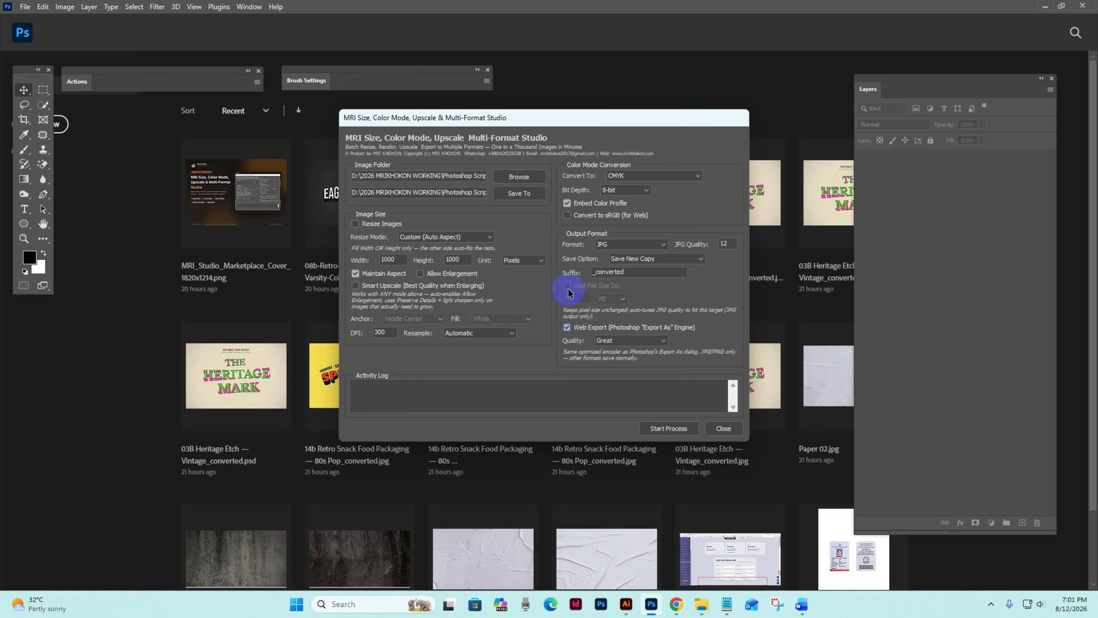
left_click(566, 327)
left_click(567, 327)
Try resizing the images in Custom (Auto Aspect) mode, and switch resizing off again.
left_click(356, 224)
left_click(459, 235)
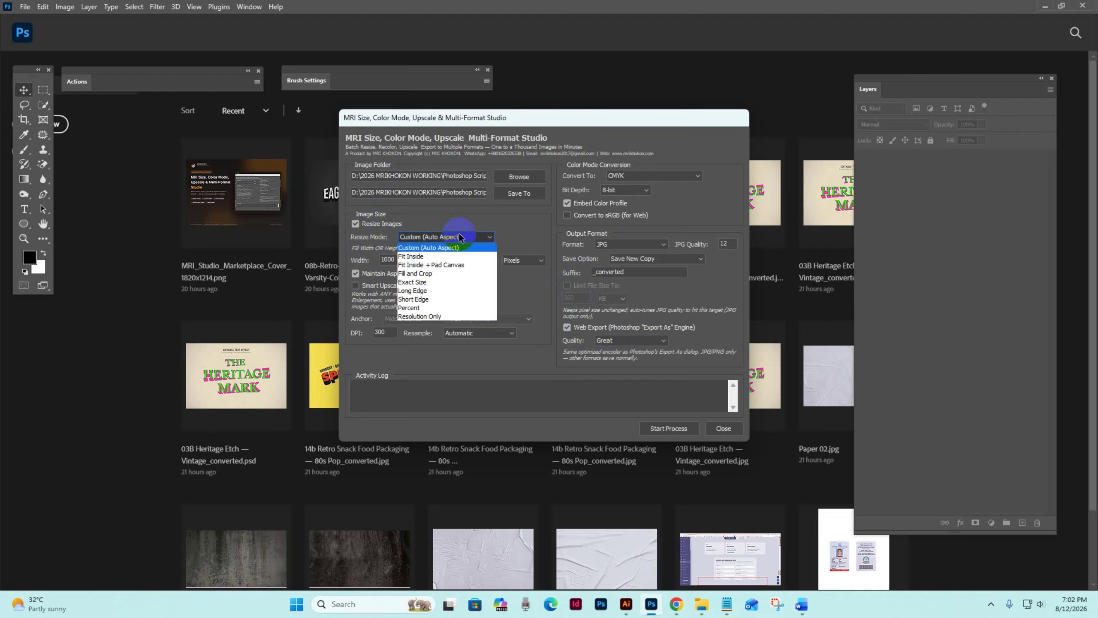
left_click(428, 248)
double_click(388, 260)
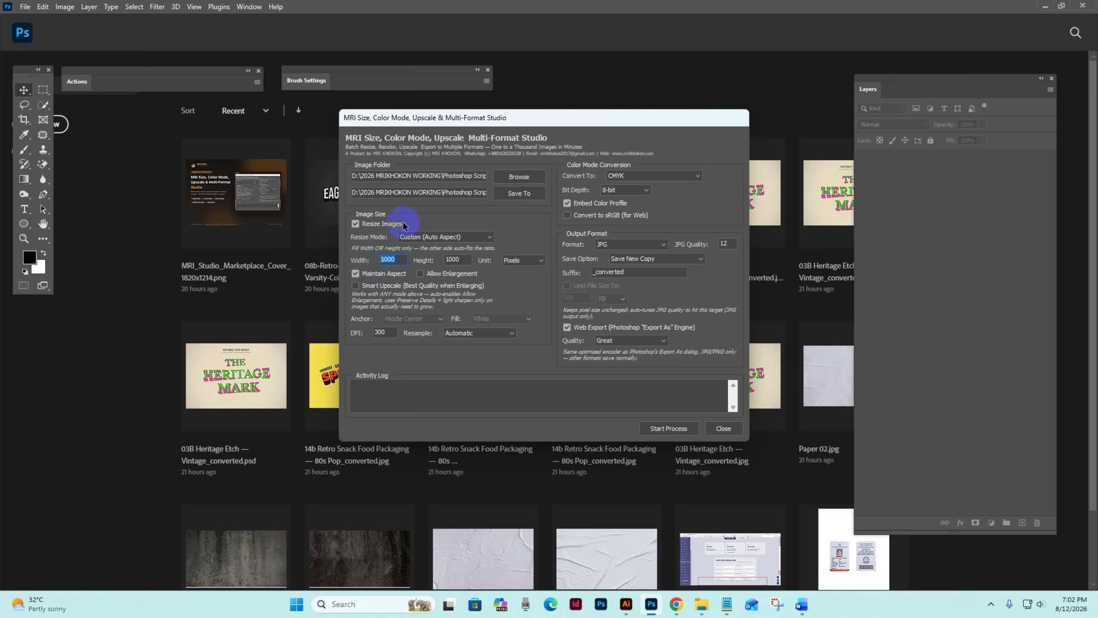
left_click(356, 224)
left_click(357, 287)
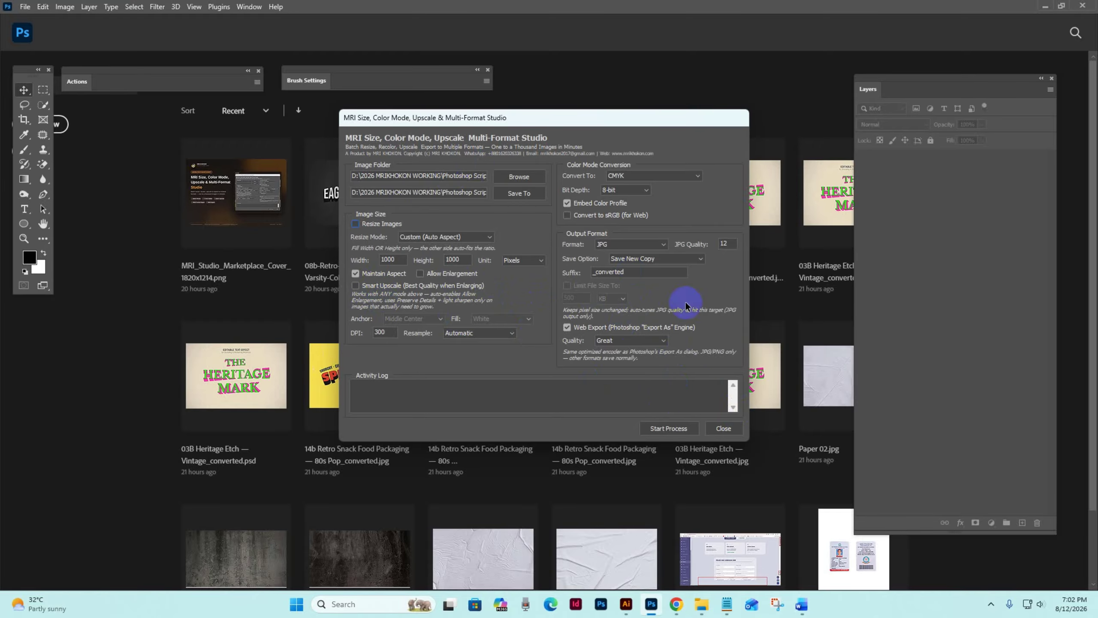
Run the batch conversion, and open the converted Business Photography (1) JPG from File Explorer in Photoshop to check its color mode.
left_click(673, 430)
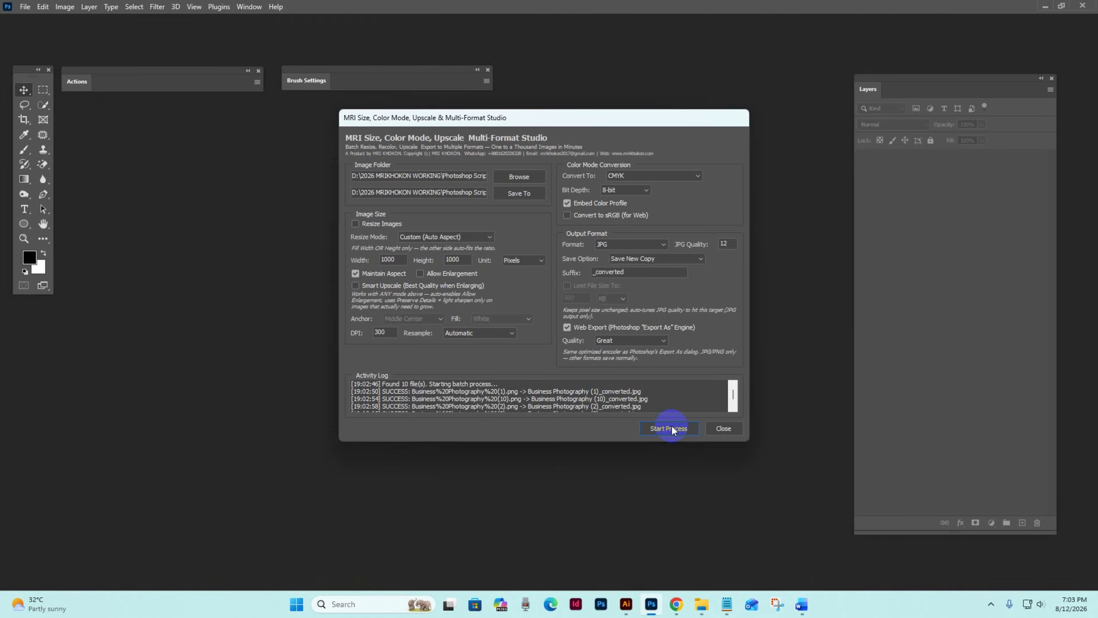
left_click(702, 604)
left_click_drag(192, 123, 564, 80)
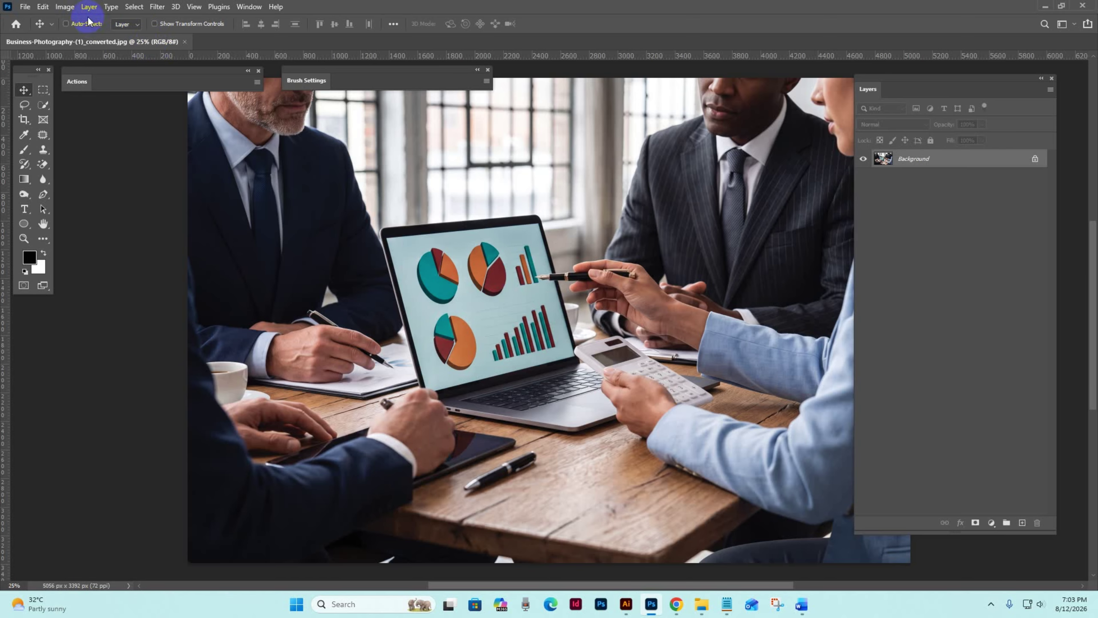
left_click(69, 8)
Open the original Business Photography (1) image from the Test image folder in Photoshop for comparison, and close it.
left_click(702, 604)
left_click(70, 32)
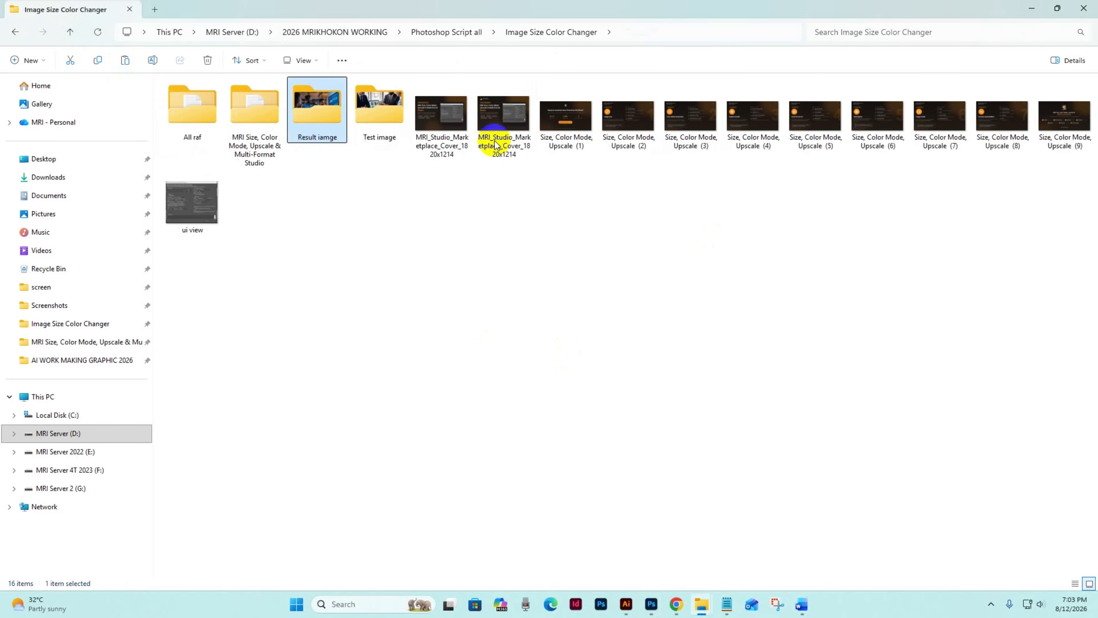
double_click(397, 117)
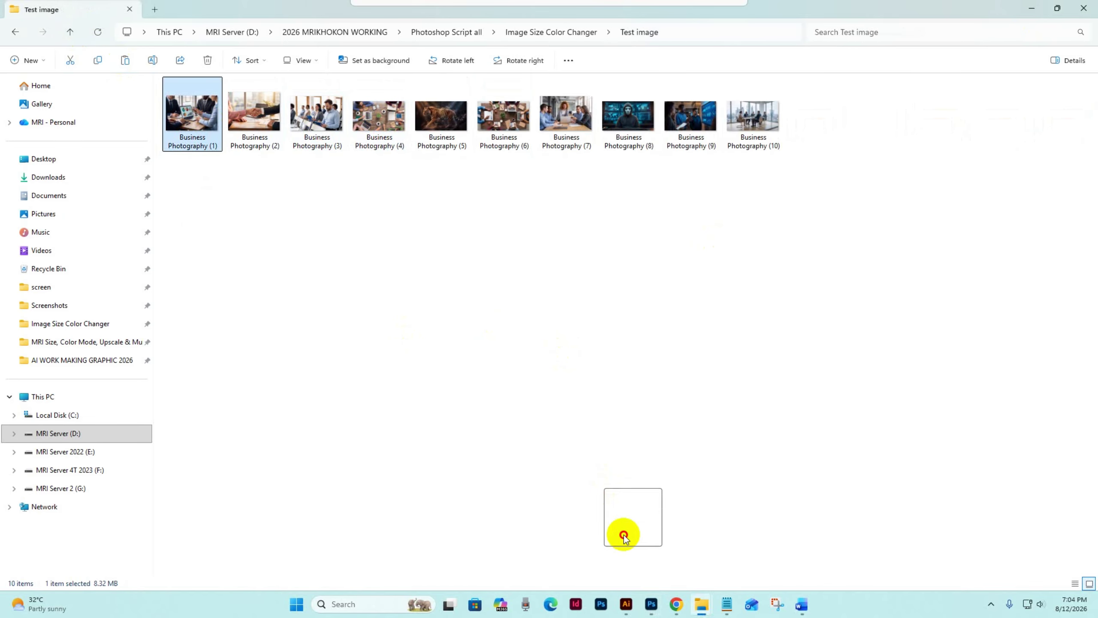
left_click_drag(624, 536, 449, 143)
left_click(161, 43)
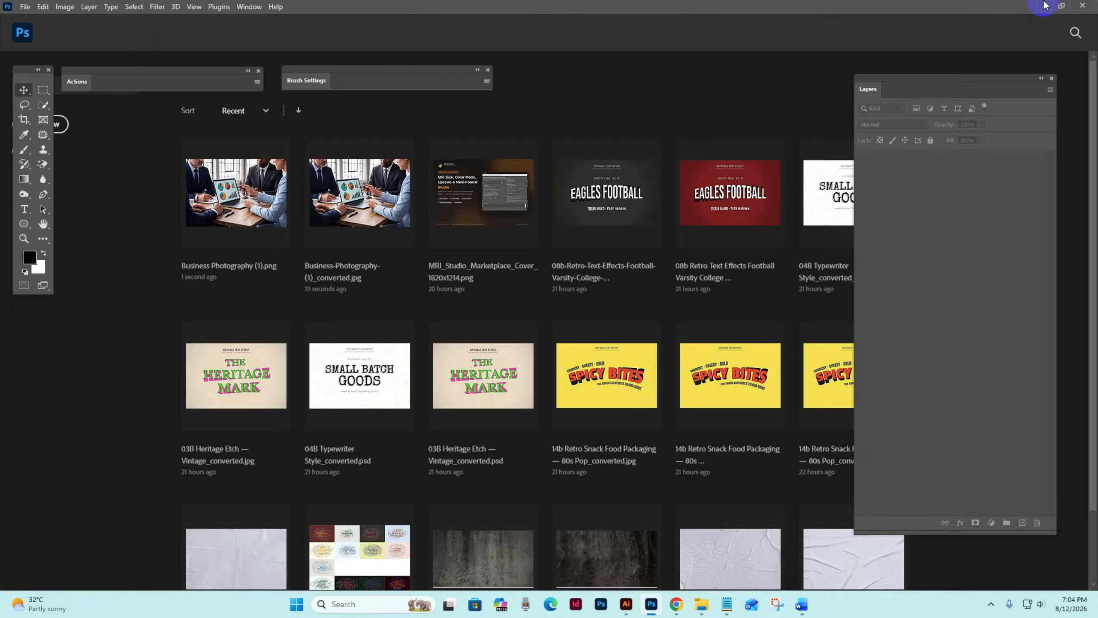
left_click(1042, 8)
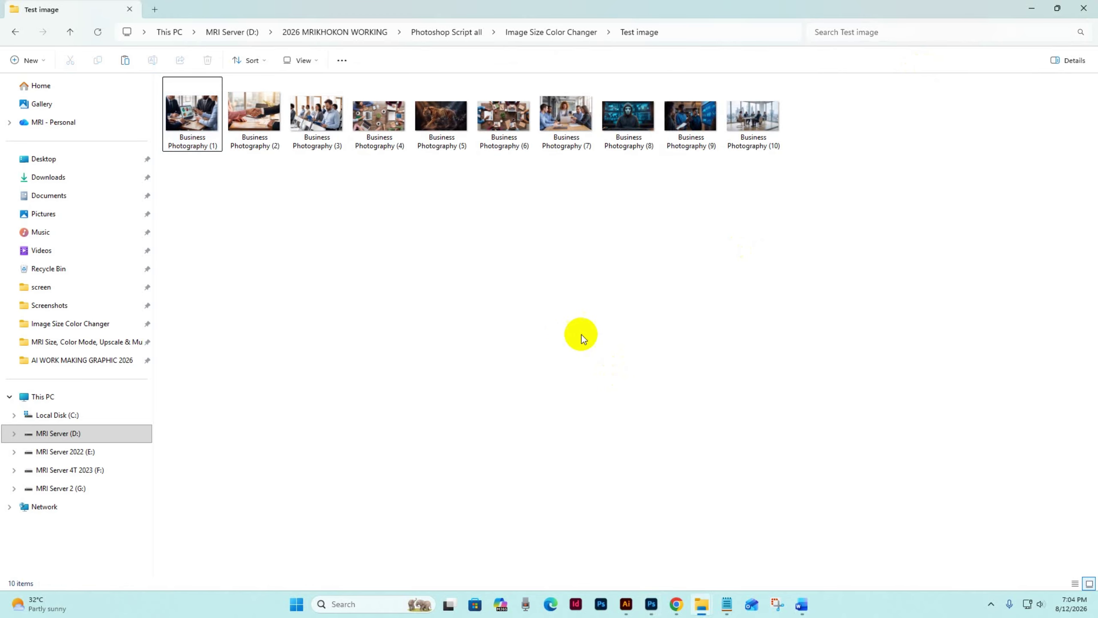
Go back to the Result iamge folder in File Explorer, and relaunch the MRI Size, Color Mode, Upscale & Multi-Format Studio script in Photoshop.
key("alt+Left")
left_click(328, 108)
left_click(651, 604)
left_click(24, 7)
mouse_move(73, 284)
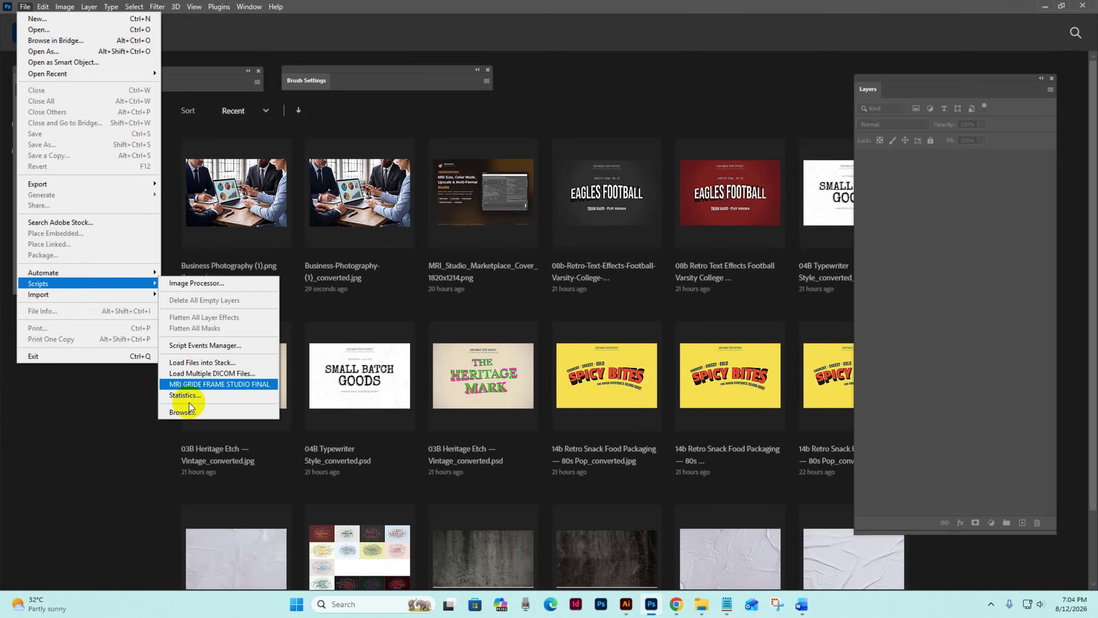
left_click(234, 384)
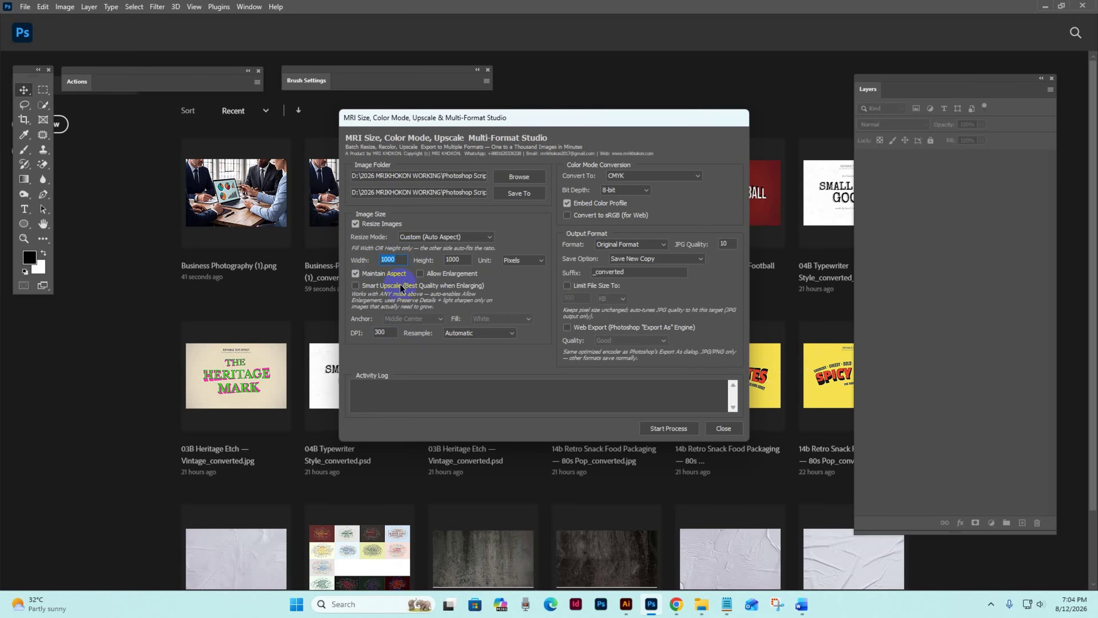
Set the width to 2500 pixels with an empty height, switch off Resize Images, and open the DPI value for editing.
type("25")
left_click(446, 237)
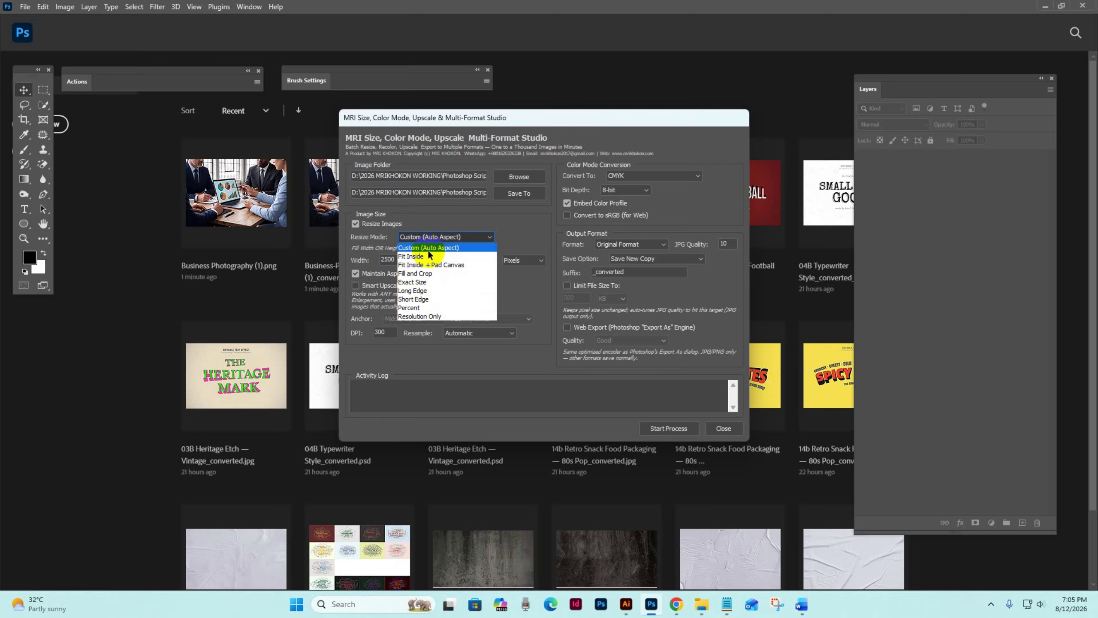
left_click(522, 226)
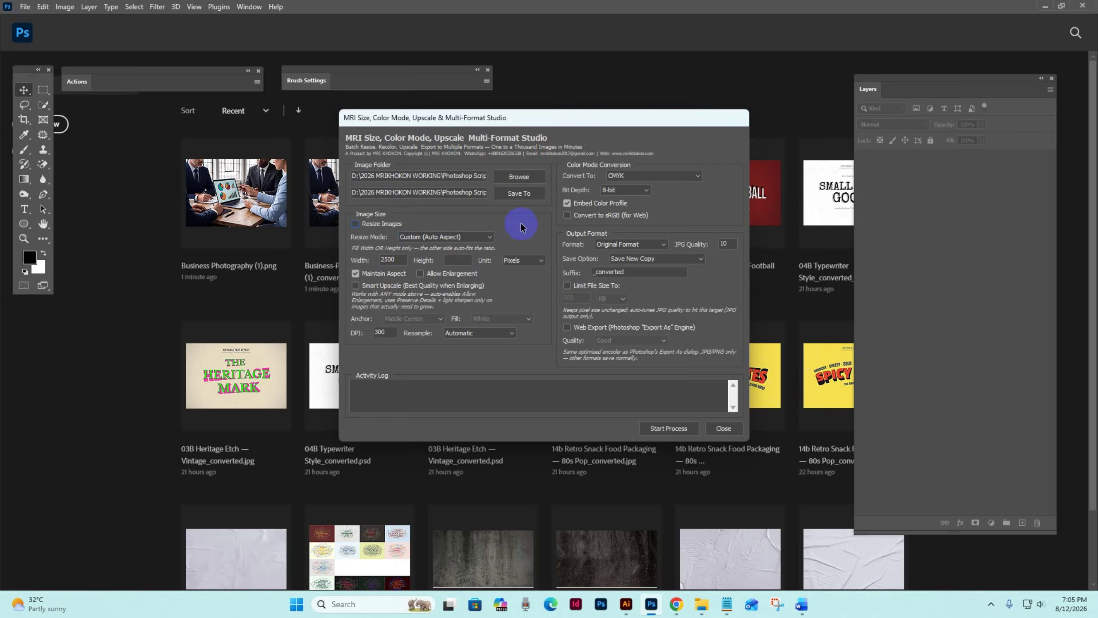
left_click(370, 333)
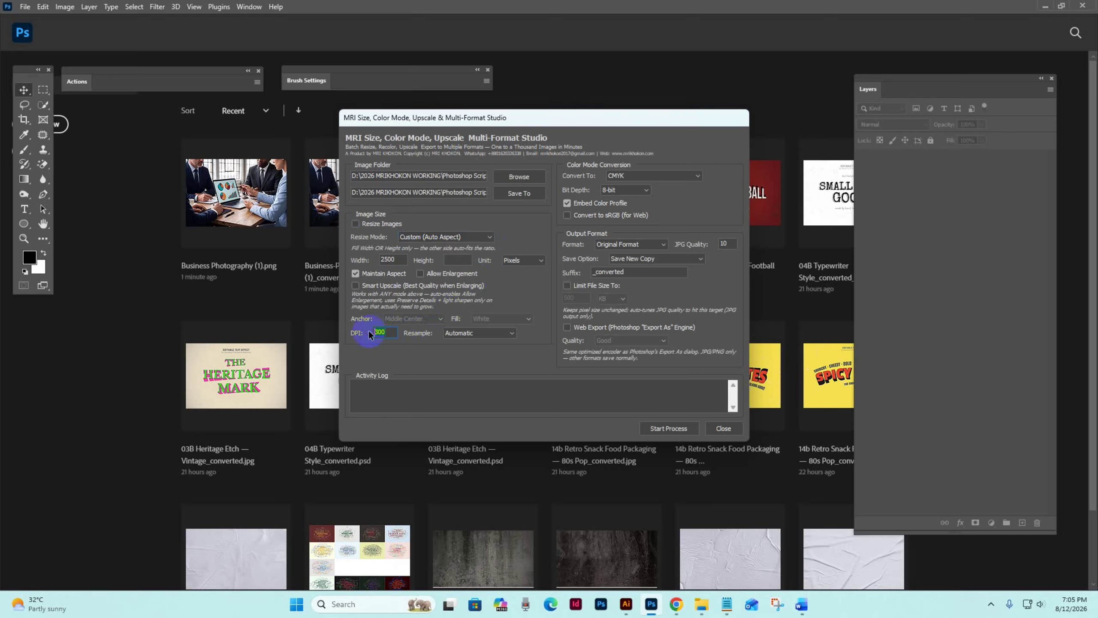